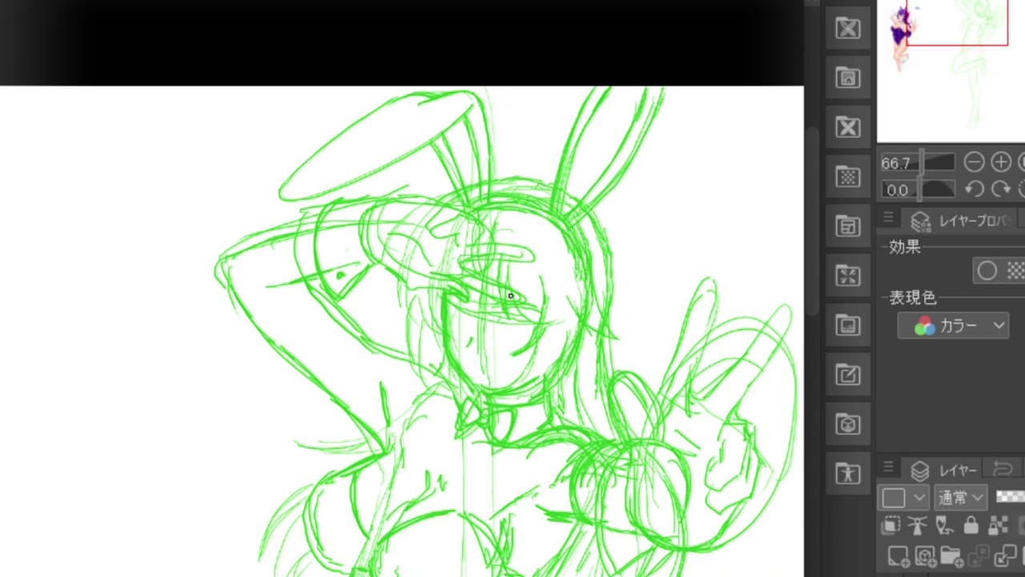
Step: Sketch the eyelids, lower lash lines and irises of both eyes on the green figure's face
click(1001, 162)
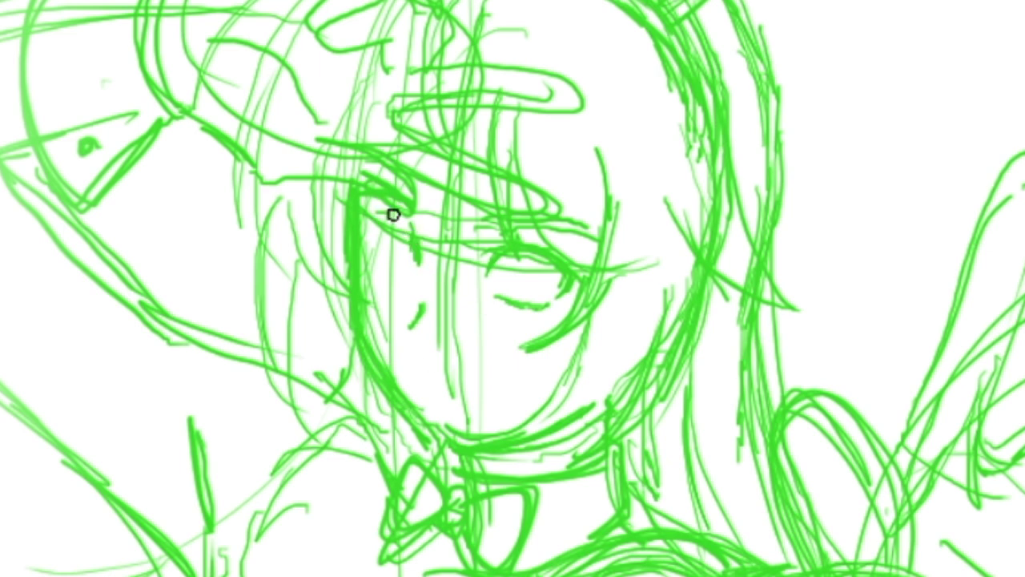
drag(394, 213, 379, 197)
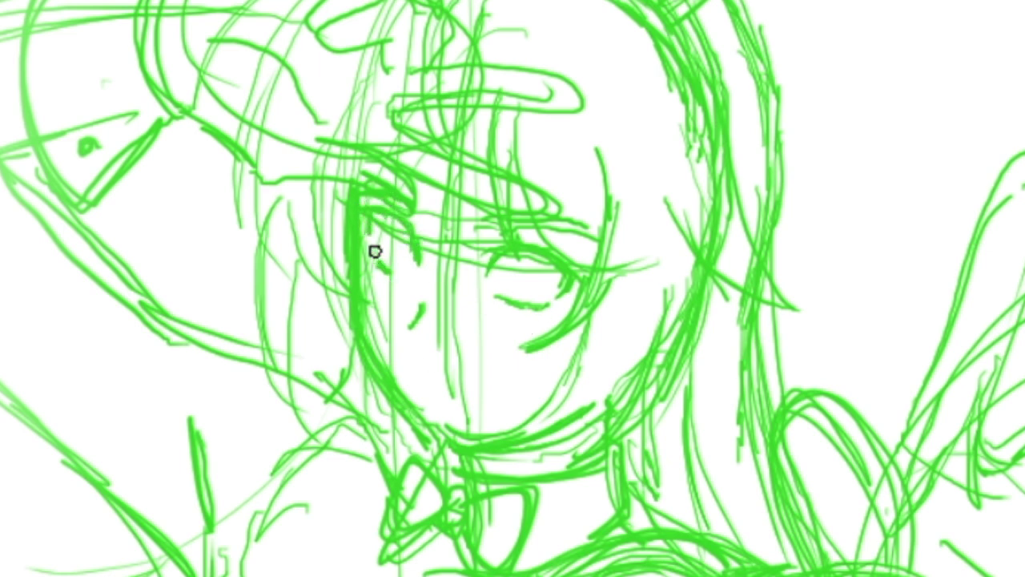
drag(398, 273, 371, 258)
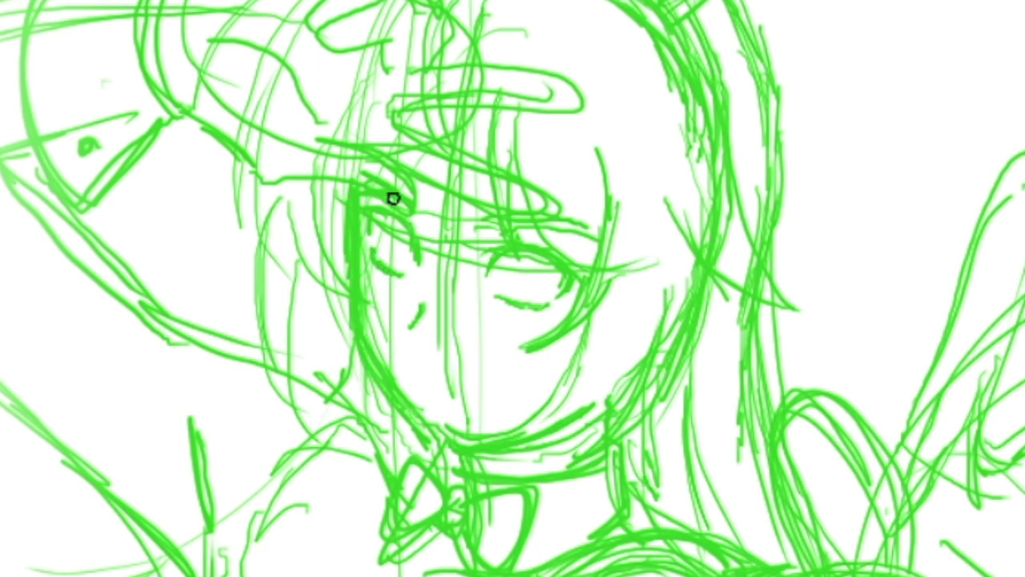
mouse_move(546, 253)
mouse_down()
mouse_move(517, 276)
mouse_move(513, 256)
mouse_move(519, 301)
mouse_move(556, 277)
mouse_up()
mouse_move(386, 219)
mouse_down()
mouse_move(385, 264)
mouse_move(397, 253)
mouse_up()
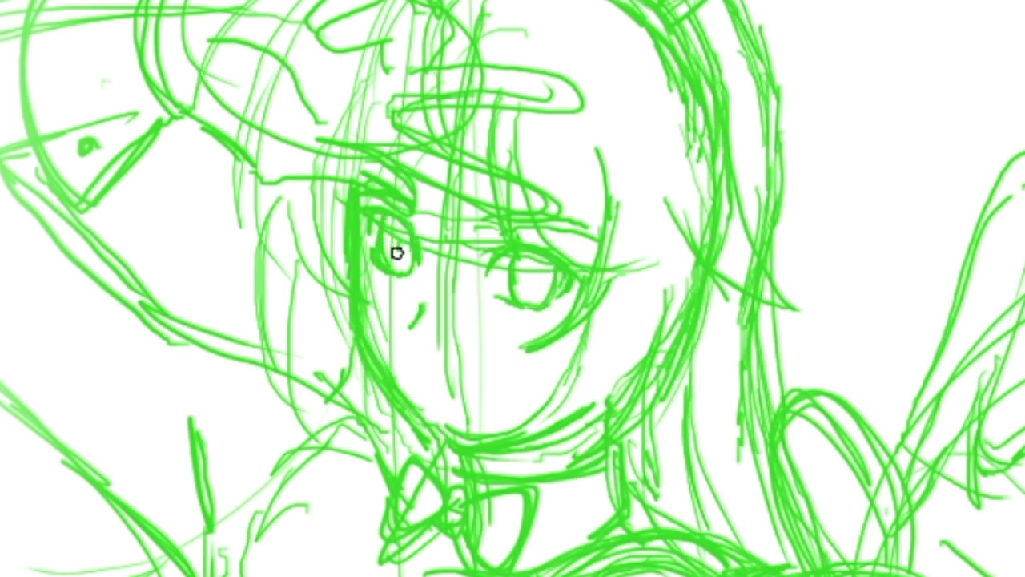
mouse_move(563, 278)
mouse_down()
mouse_move(531, 286)
mouse_move(540, 260)
mouse_up()
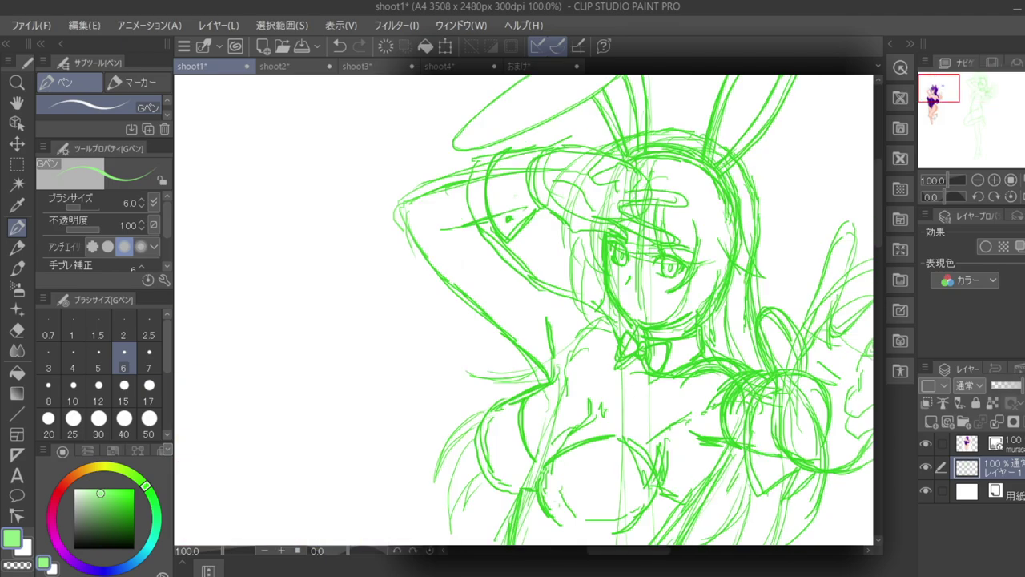
Step: Sketch hair strands across the forehead and down both sides of the green figure's face
drag(774, 535, 641, 534)
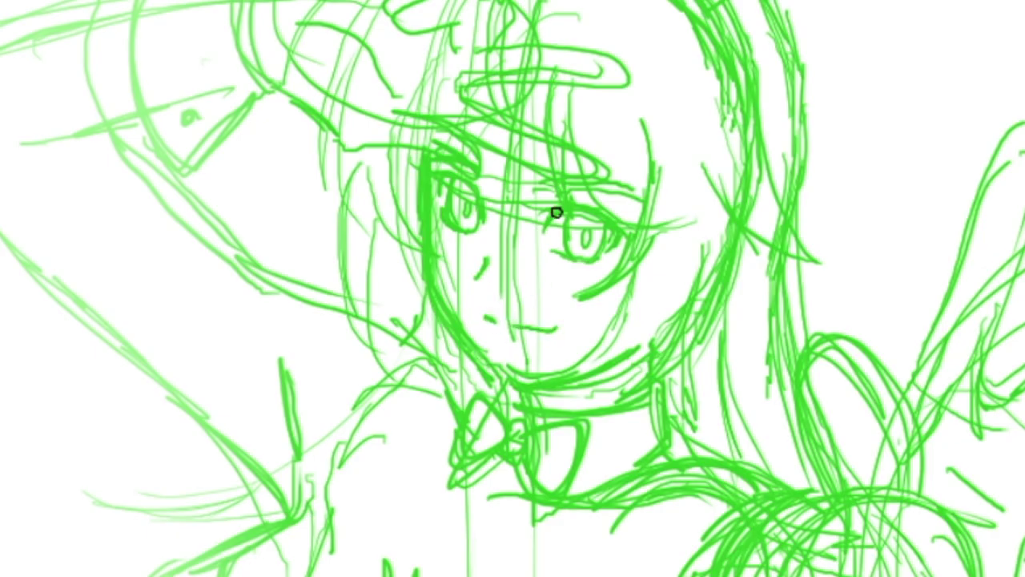
mouse_move(599, 168)
mouse_down()
mouse_move(645, 220)
mouse_move(741, 201)
mouse_up()
drag(641, 1, 693, 111)
drag(679, 45, 735, 196)
drag(332, 31, 298, 186)
scroll(899, 508, down, 6)
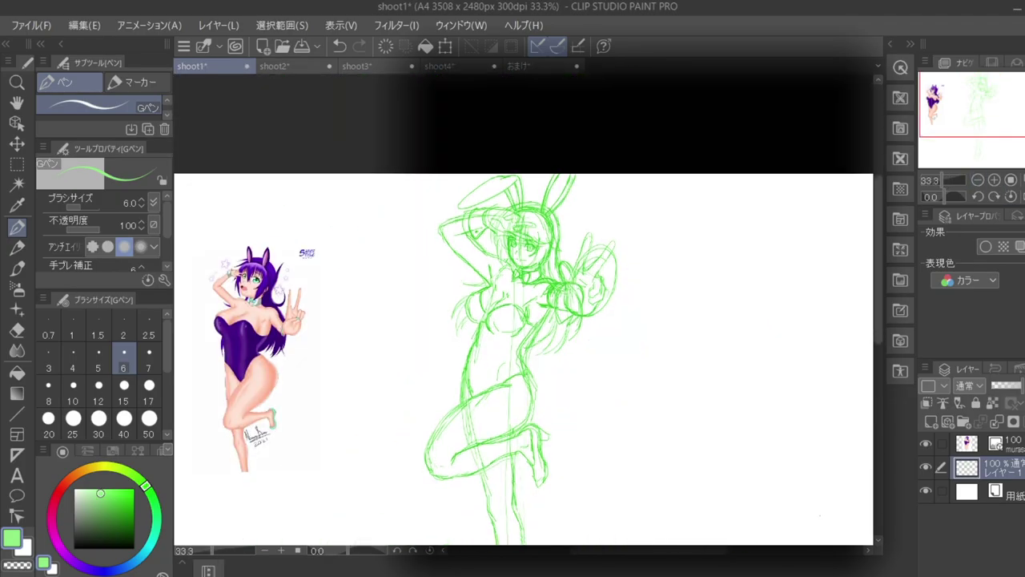
scroll(560, 281, down, 2)
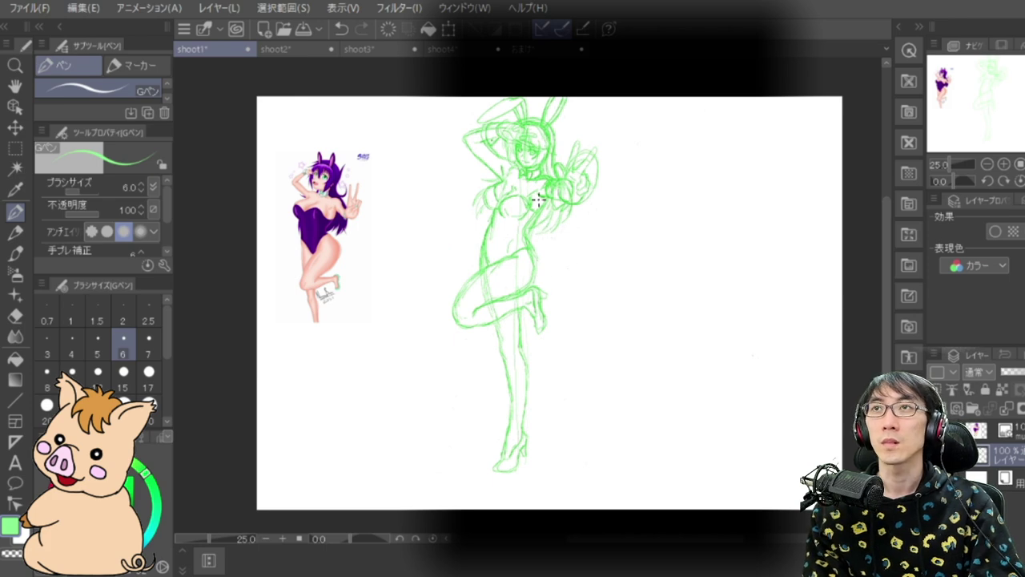
Step: Draw two explanatory circles beside the green figure's legs, one containing a peaked line and one a curved diagonal line
click(1005, 164)
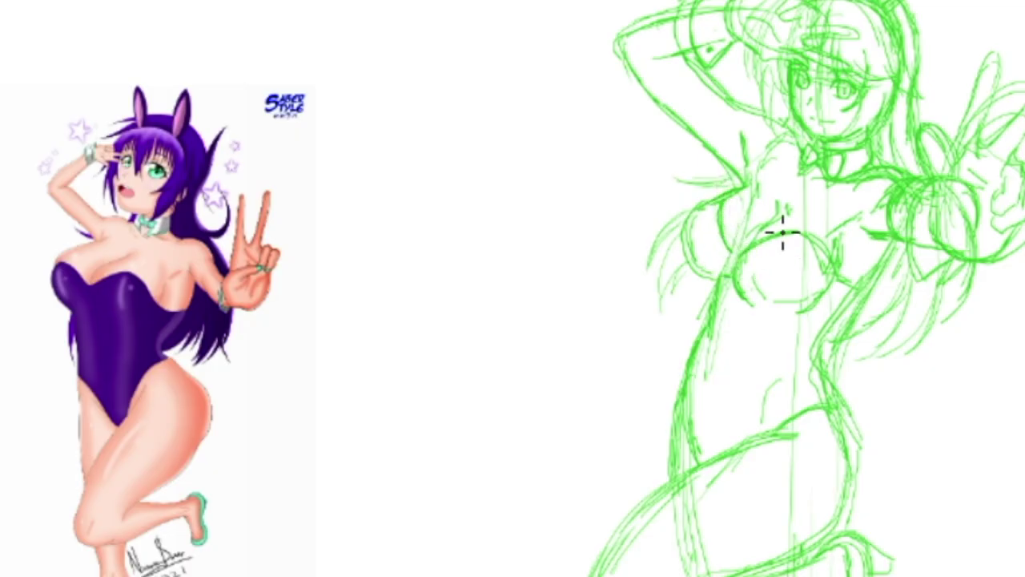
drag(717, 202, 798, 234)
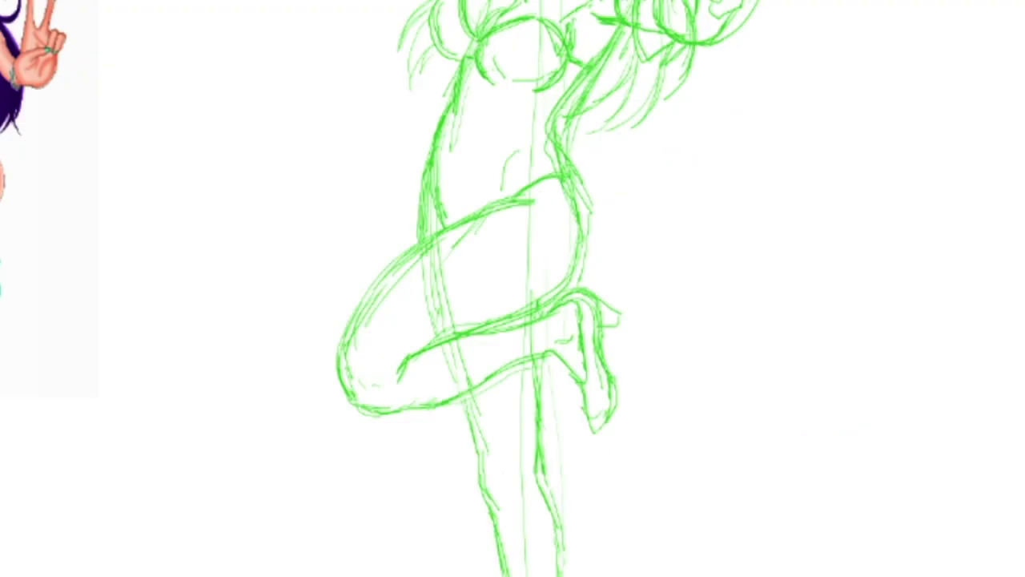
mouse_move(789, 277)
mouse_down()
mouse_move(897, 233)
mouse_move(871, 277)
mouse_up()
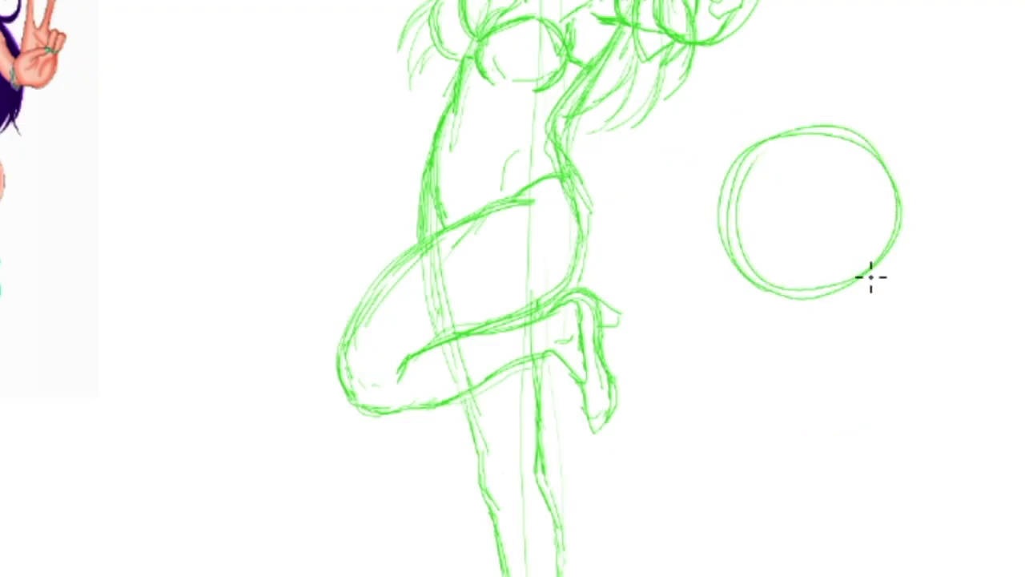
mouse_move(744, 223)
mouse_down()
mouse_move(828, 168)
mouse_move(898, 229)
mouse_up()
mouse_move(766, 481)
mouse_down()
mouse_move(812, 332)
mouse_move(733, 404)
mouse_up()
mouse_move(775, 346)
mouse_down()
mouse_move(829, 432)
mouse_move(887, 473)
mouse_move(733, 488)
mouse_move(914, 440)
mouse_up()
drag(781, 352, 862, 453)
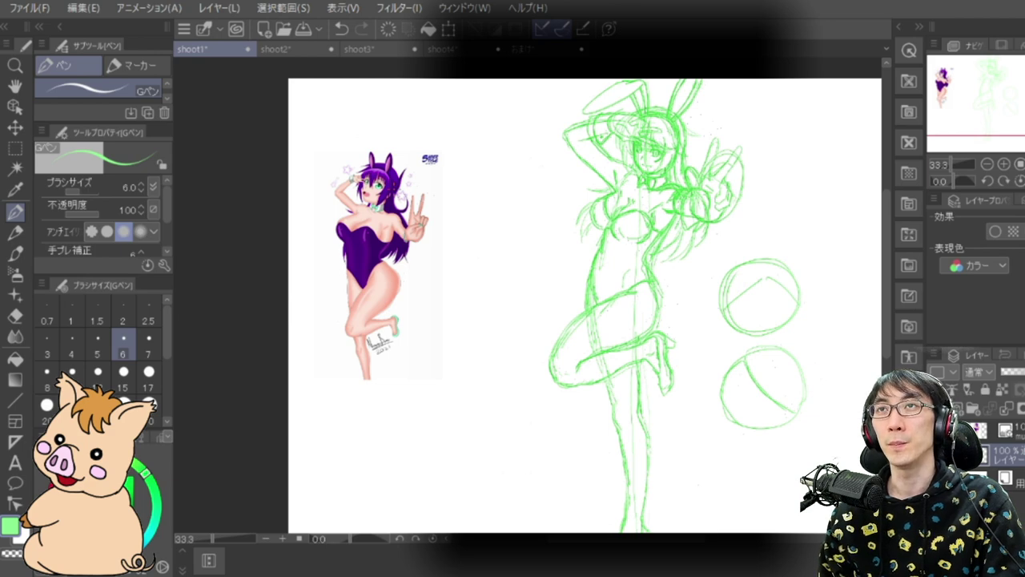
Step: Draw an open-hand diagram beside the raised peace sign: an oval outline enclosing the palm, fingers and thumb, with the wrist below
scroll(877, 306, up, 1)
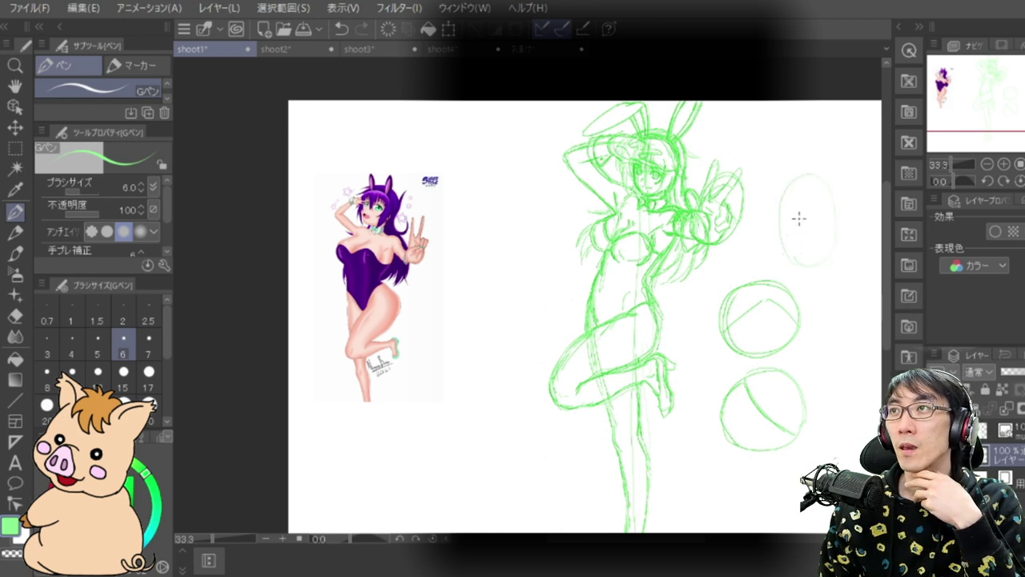
mouse_move(793, 217)
mouse_down()
mouse_move(828, 215)
mouse_move(792, 238)
mouse_move(800, 215)
mouse_up()
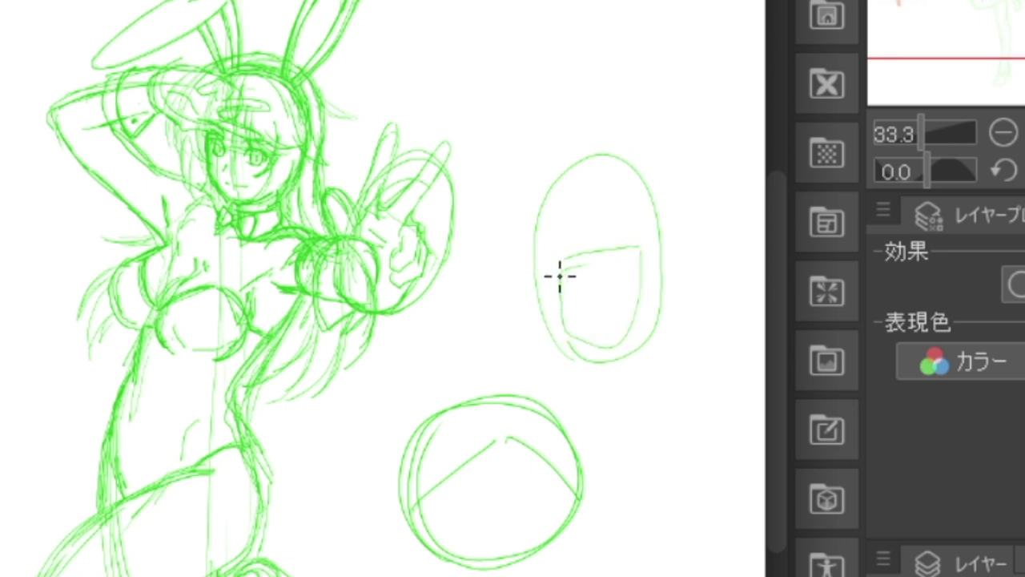
mouse_move(581, 246)
mouse_down()
mouse_move(591, 177)
mouse_move(635, 272)
mouse_move(668, 241)
mouse_move(629, 326)
mouse_move(652, 245)
mouse_up()
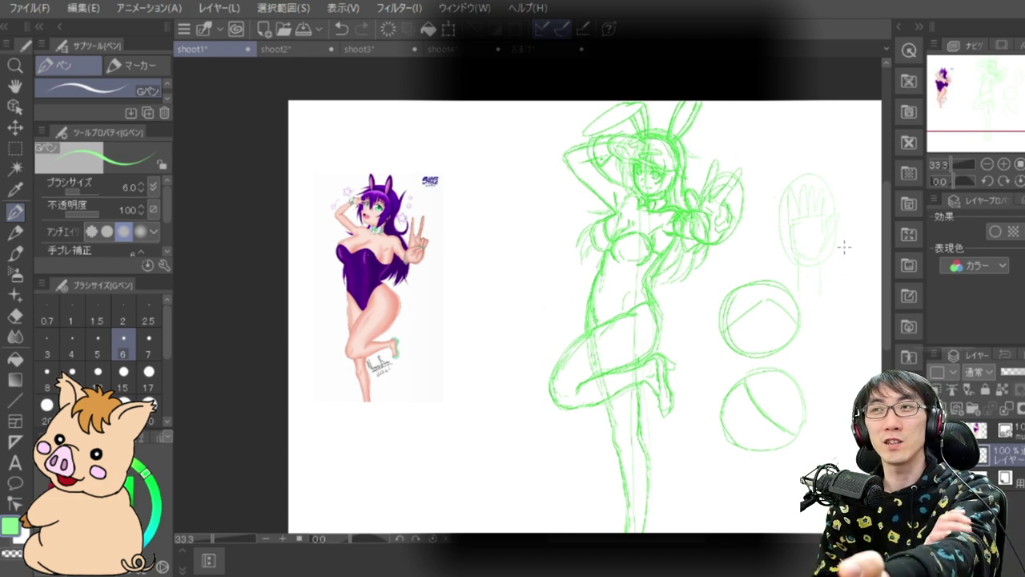
Step: Sketch a foreshortened arm diagram between the reference and the green figure, using overlapping circles and an oval hand making a peace sign
mouse_move(505, 428)
mouse_down()
mouse_move(501, 408)
mouse_move(512, 408)
mouse_up()
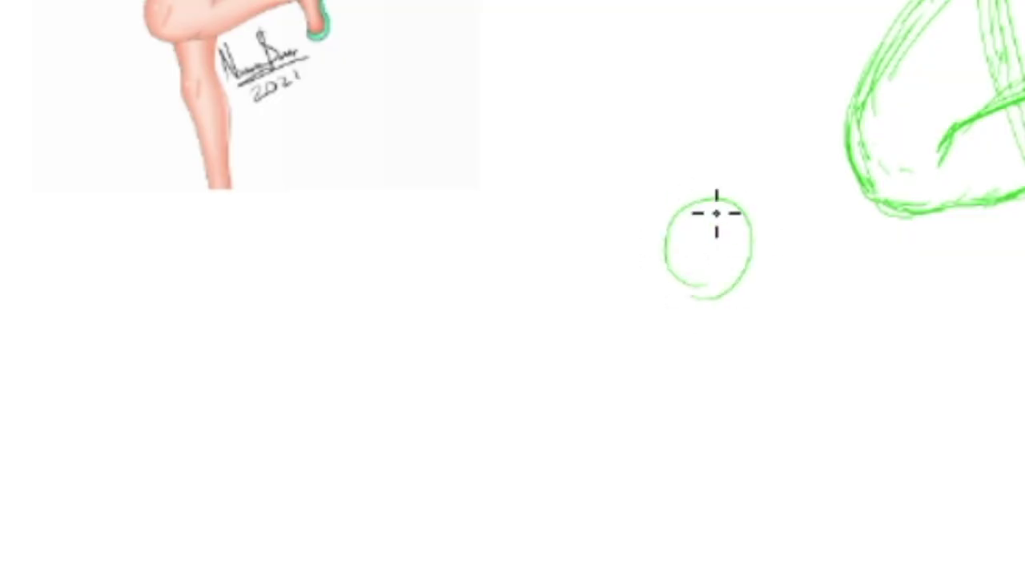
mouse_move(717, 213)
mouse_down()
mouse_move(638, 187)
mouse_move(612, 294)
mouse_move(724, 240)
mouse_up()
mouse_move(606, 204)
mouse_down()
mouse_move(575, 215)
mouse_move(558, 251)
mouse_move(591, 272)
mouse_move(540, 186)
mouse_move(500, 210)
mouse_up()
mouse_move(563, 251)
mouse_down()
mouse_move(566, 270)
mouse_move(520, 289)
mouse_move(521, 256)
mouse_move(545, 250)
mouse_up()
mouse_move(498, 211)
mouse_down()
mouse_move(544, 184)
mouse_move(593, 203)
mouse_up()
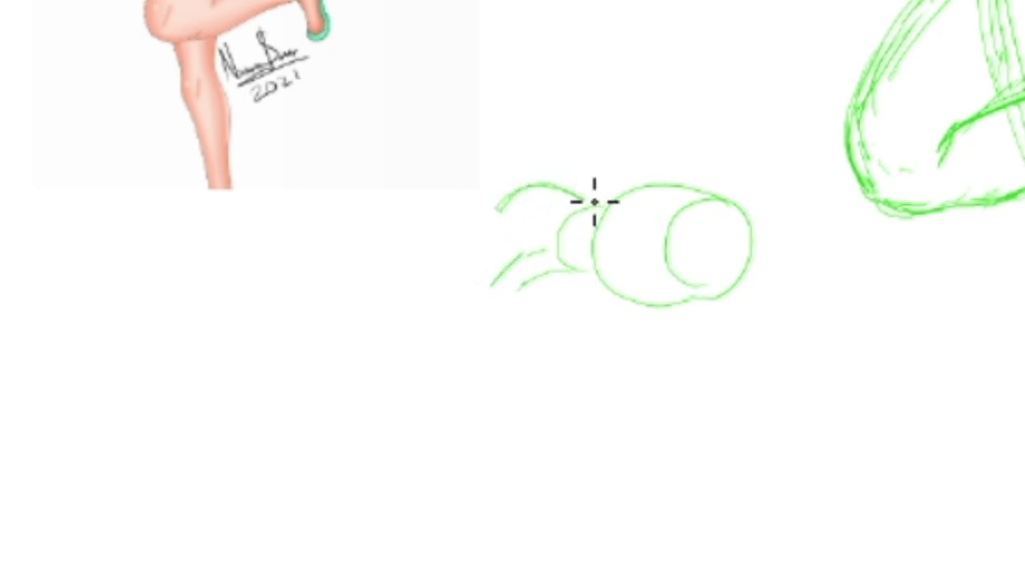
mouse_move(666, 249)
mouse_down()
mouse_move(742, 101)
mouse_move(790, 197)
mouse_move(700, 288)
mouse_up()
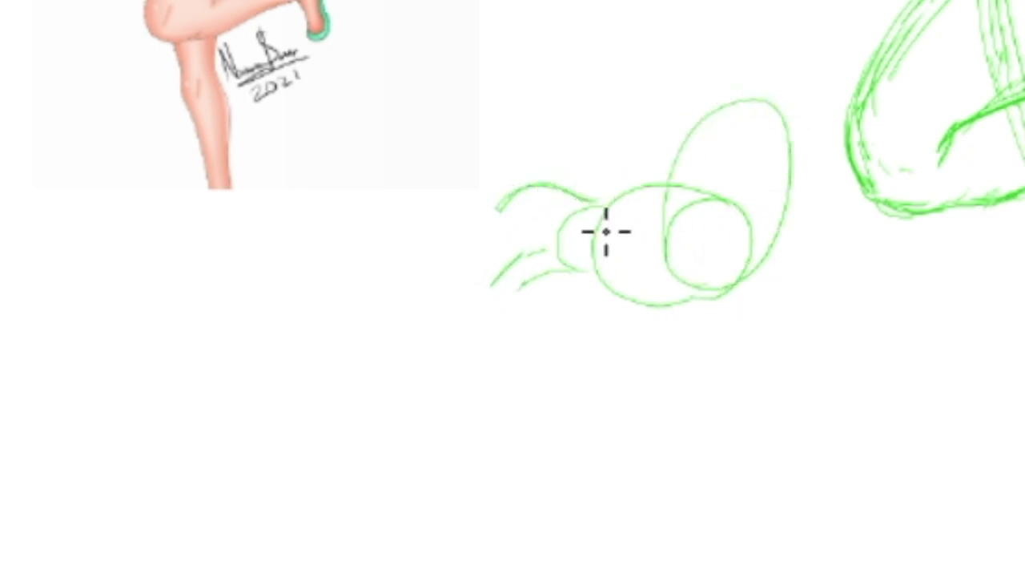
drag(556, 277, 531, 313)
mouse_move(665, 232)
mouse_down()
mouse_move(618, 155)
mouse_move(685, 188)
mouse_up()
mouse_move(693, 144)
mouse_down()
mouse_move(694, 96)
mouse_move(734, 127)
mouse_move(786, 45)
mouse_move(784, 248)
mouse_move(733, 194)
mouse_move(755, 163)
mouse_up()
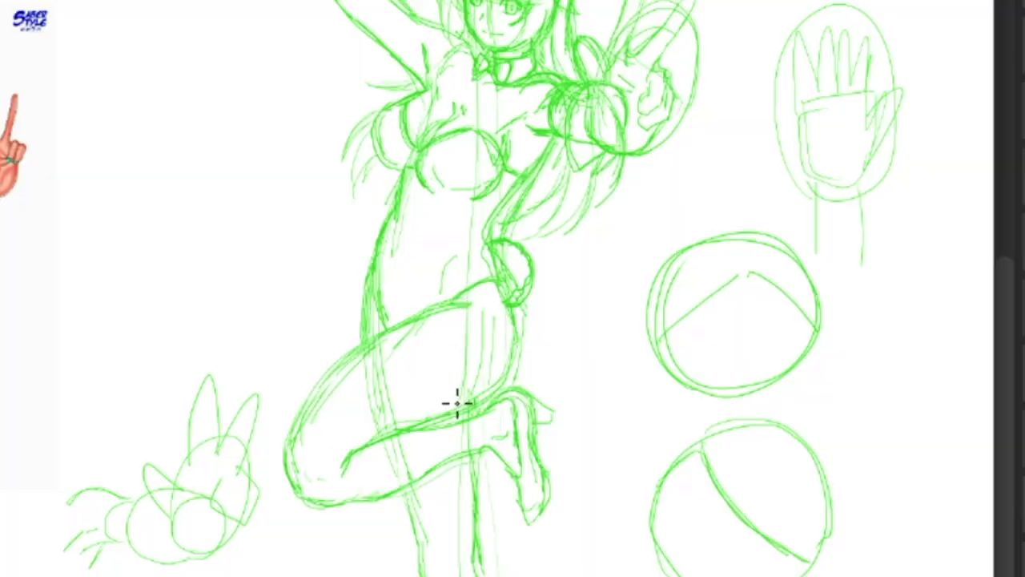
Step: Draw a crosshatched fishnet pattern on the green figure's raised thigh and standing leg
drag(438, 327, 433, 411)
drag(412, 339, 409, 391)
mouse_move(613, 356)
mouse_down()
mouse_move(641, 377)
mouse_move(623, 326)
mouse_move(637, 454)
mouse_up()
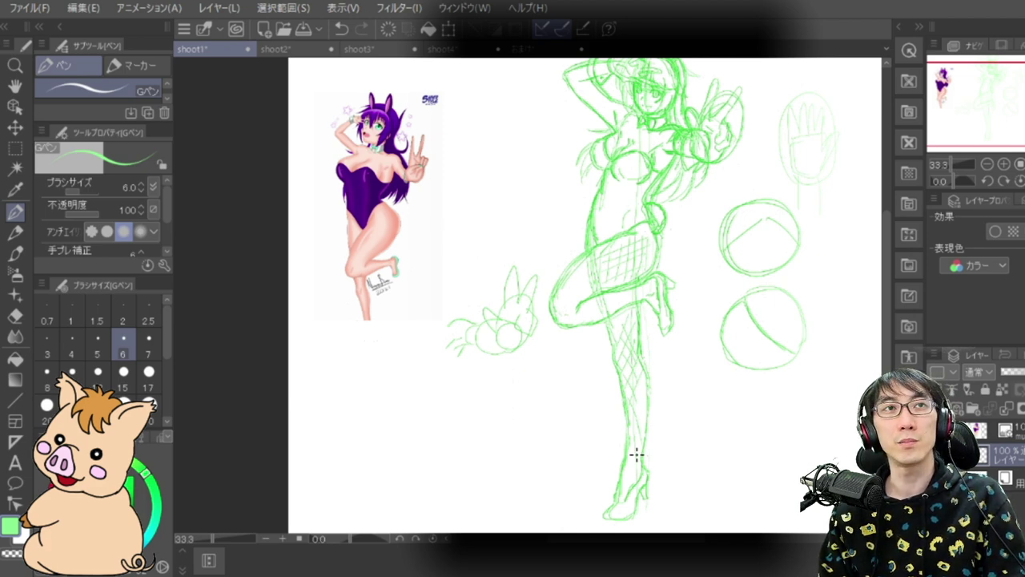
Step: Draw a simplified lower torso in the blank area above the arm diagram, with two vertical side lines and a circle between them
scroll(518, 474, up, 1)
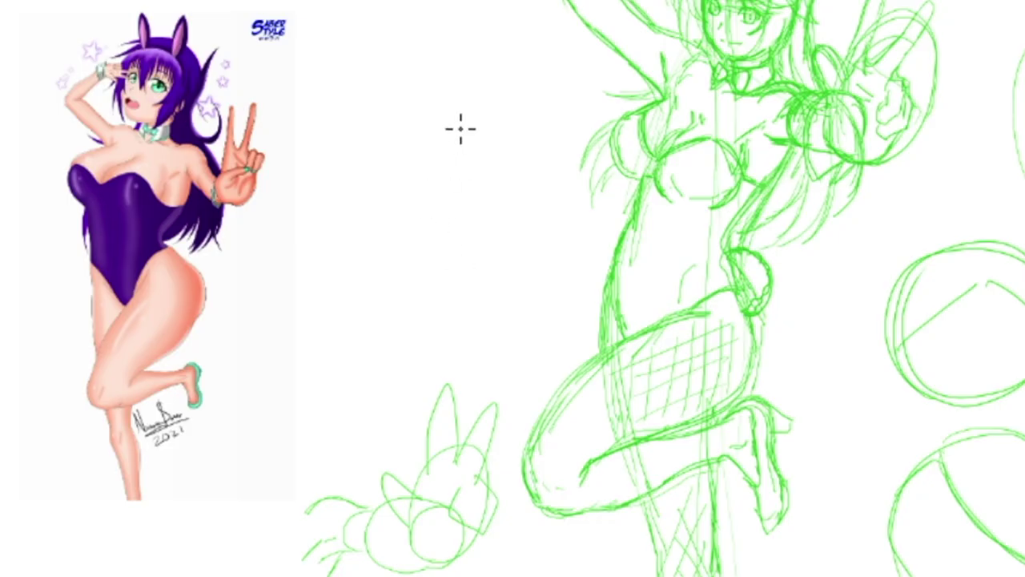
mouse_move(521, 176)
mouse_down()
mouse_move(522, 215)
mouse_move(499, 222)
mouse_move(521, 203)
mouse_up()
drag(489, 174, 490, 212)
drag(469, 117, 470, 194)
mouse_move(399, 90)
mouse_down()
mouse_move(399, 184)
mouse_move(382, 190)
mouse_up()
drag(470, 66, 460, 191)
drag(397, 73, 408, 201)
Step: Extend the torso diagram with a bent leg using circles at the joints, a pointed foot, and the standing leg's two side lines
drag(471, 175, 386, 292)
mouse_move(372, 240)
mouse_down()
mouse_move(368, 309)
mouse_move(421, 305)
mouse_move(474, 219)
mouse_move(480, 233)
mouse_move(464, 256)
mouse_up()
mouse_move(477, 210)
mouse_down()
mouse_move(465, 259)
mouse_move(453, 252)
mouse_up()
drag(353, 301, 362, 330)
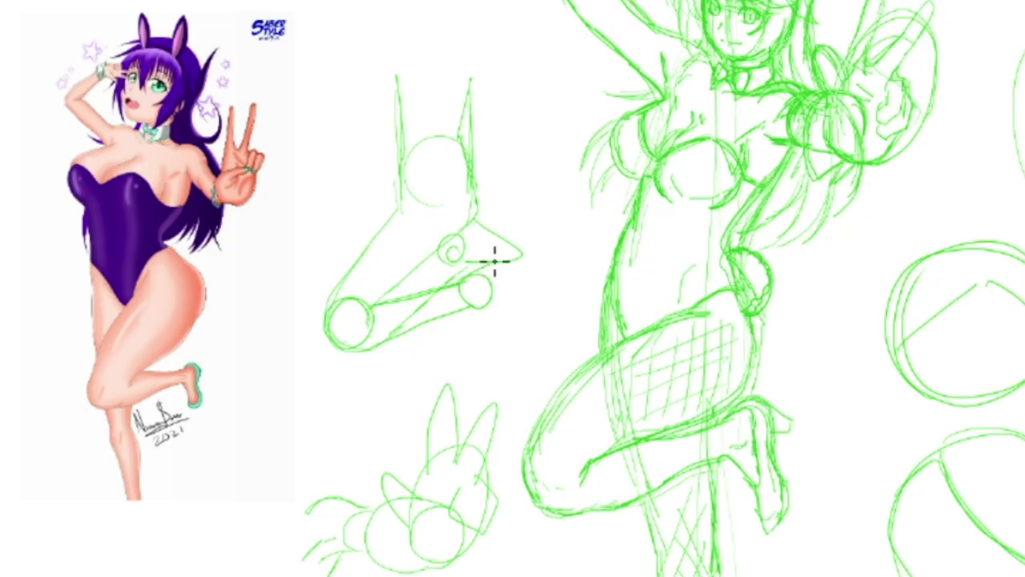
drag(536, 249, 553, 286)
drag(526, 337, 487, 308)
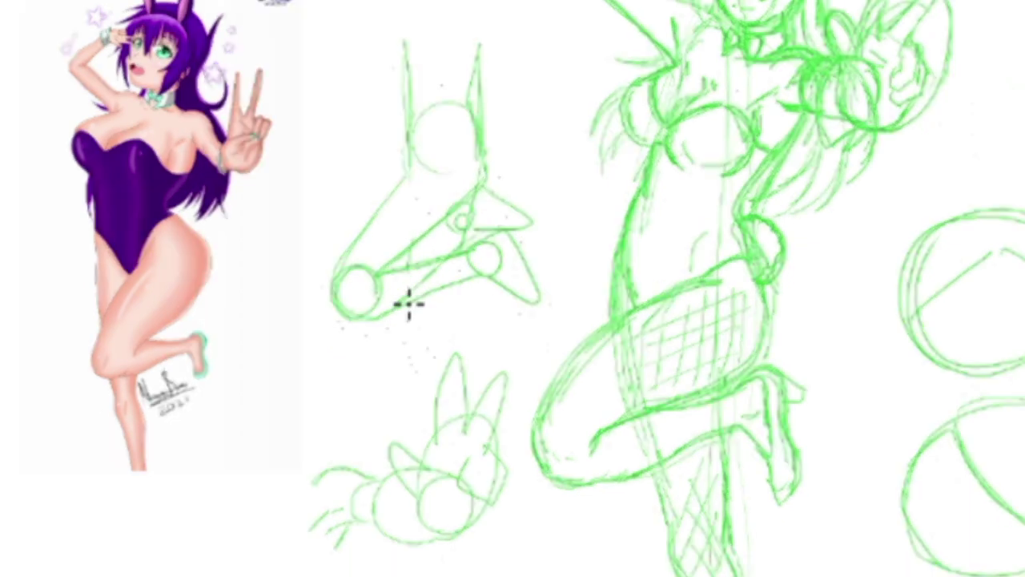
drag(400, 335, 394, 423)
drag(438, 329, 430, 438)
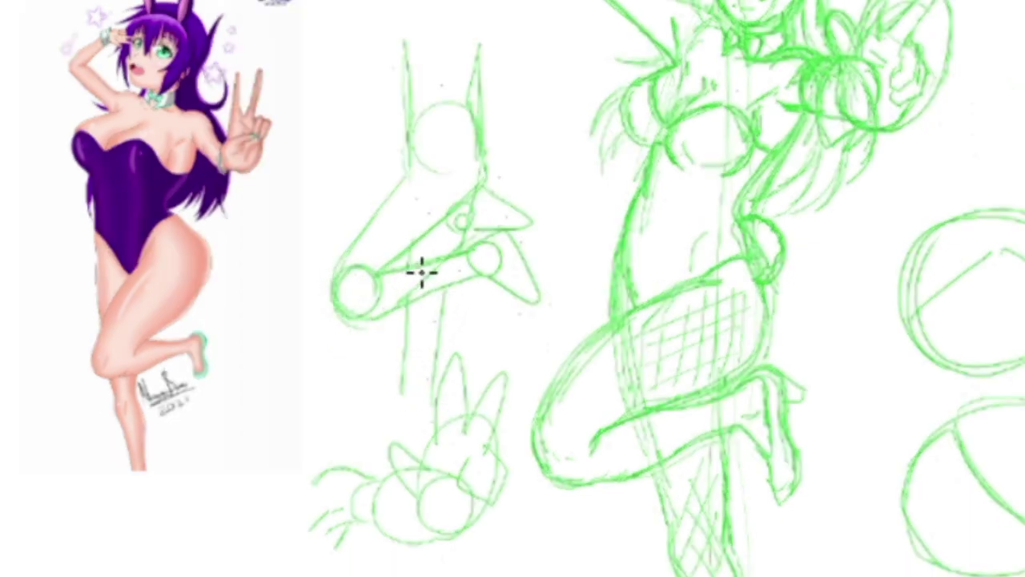